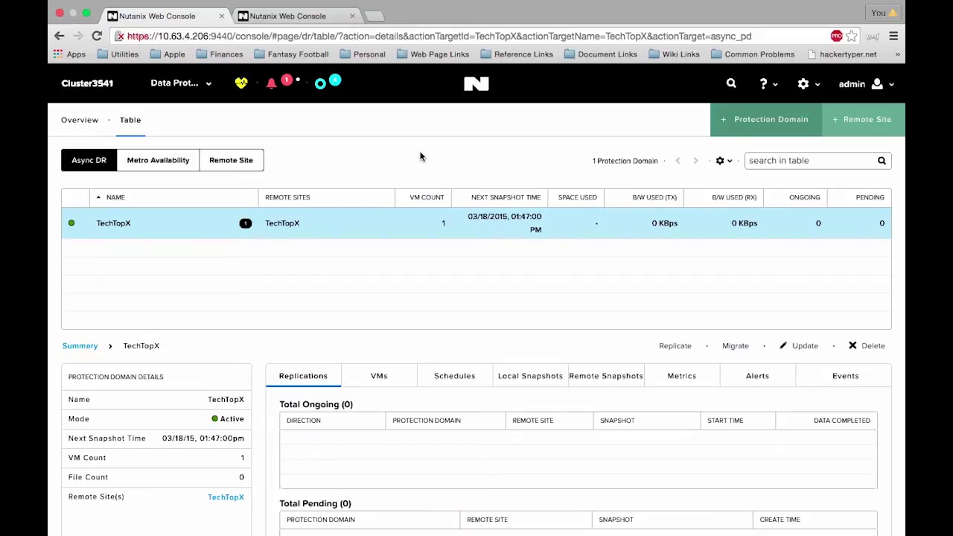
Migrate the TechTopX protection domain to the TechTopX remote site and save.
click(736, 347)
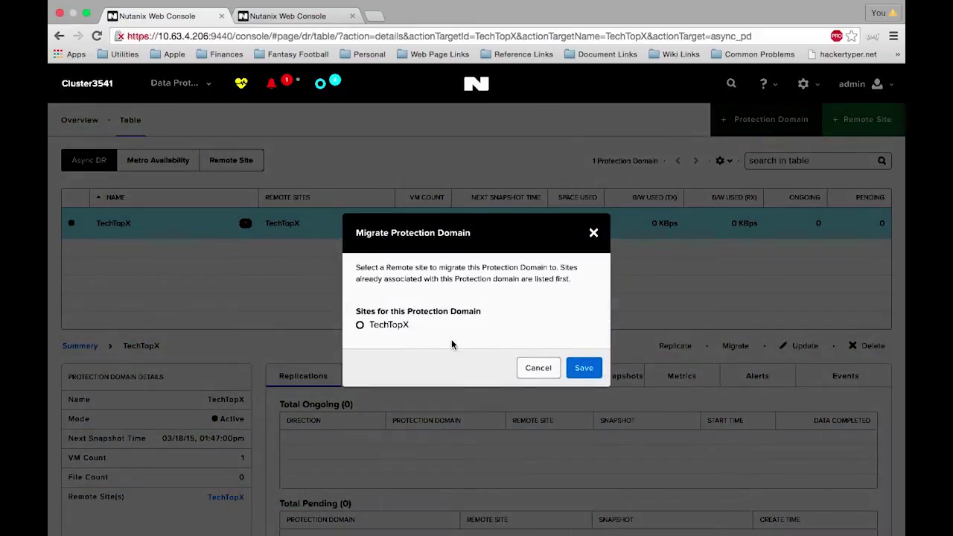
click(361, 326)
click(582, 367)
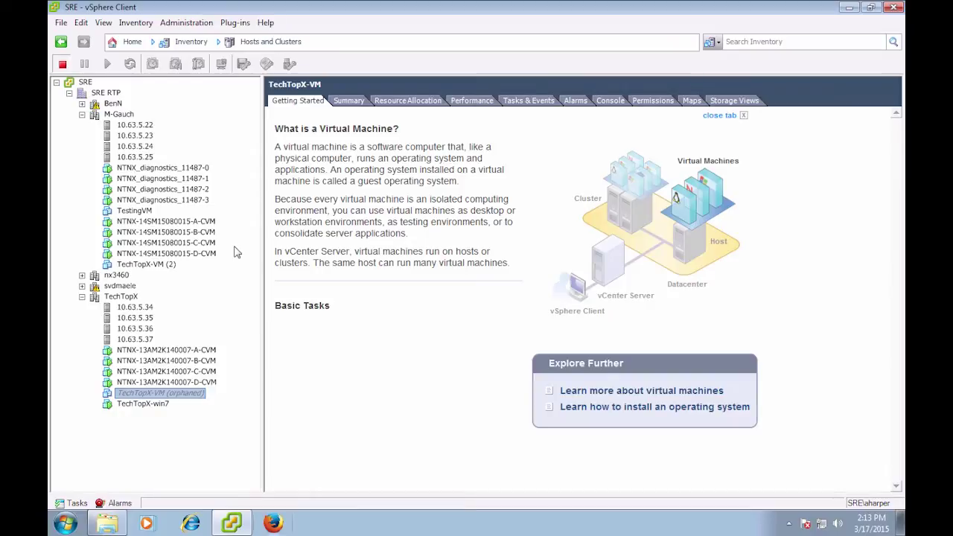
Inspect TechTopX-VM (2) under M-Gauch, then the orphaned TechTopX-VM under TechTopX.
click(143, 265)
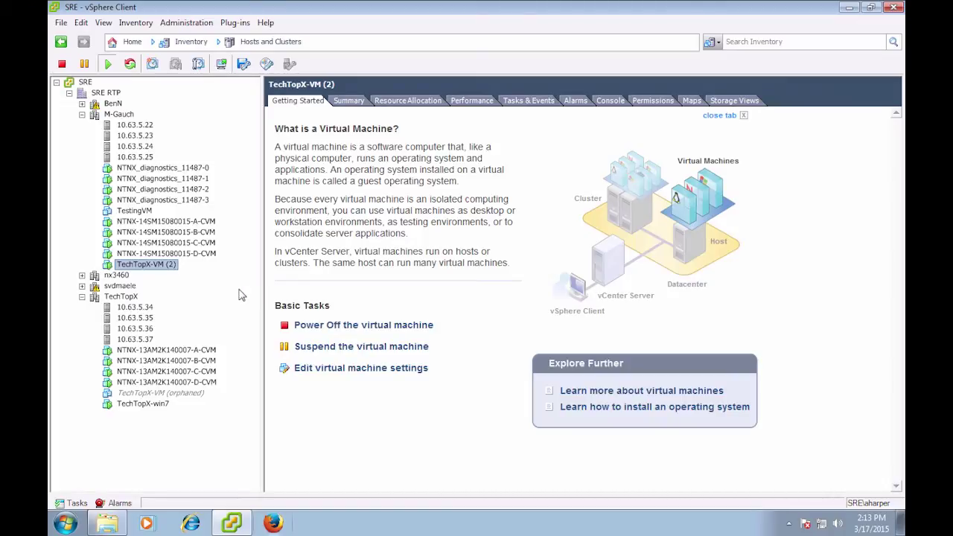
click(168, 395)
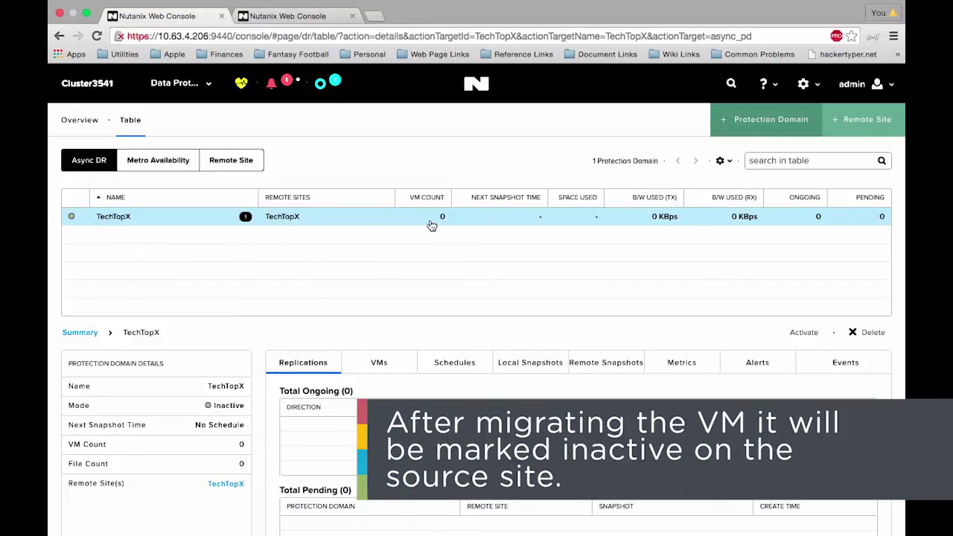
click(303, 20)
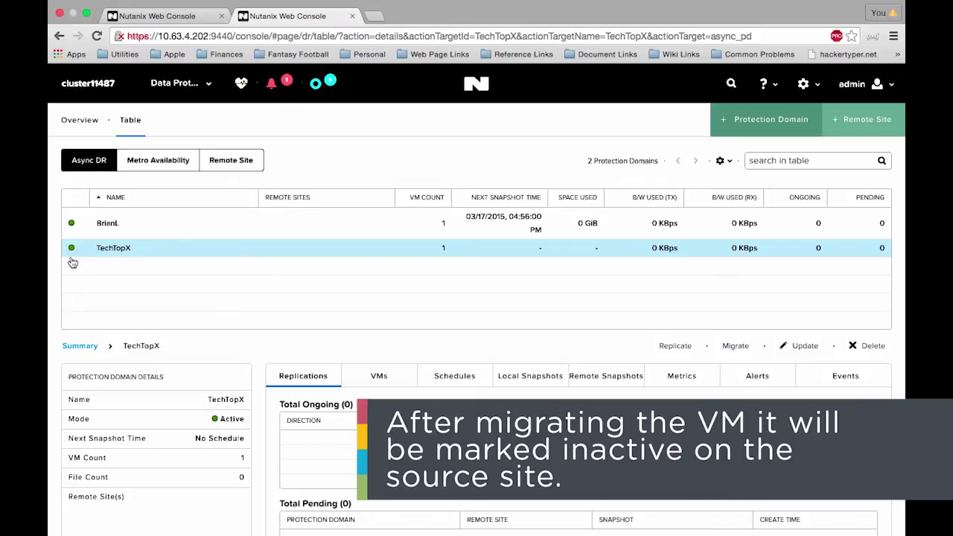
key(ctrl+shift+Tab)
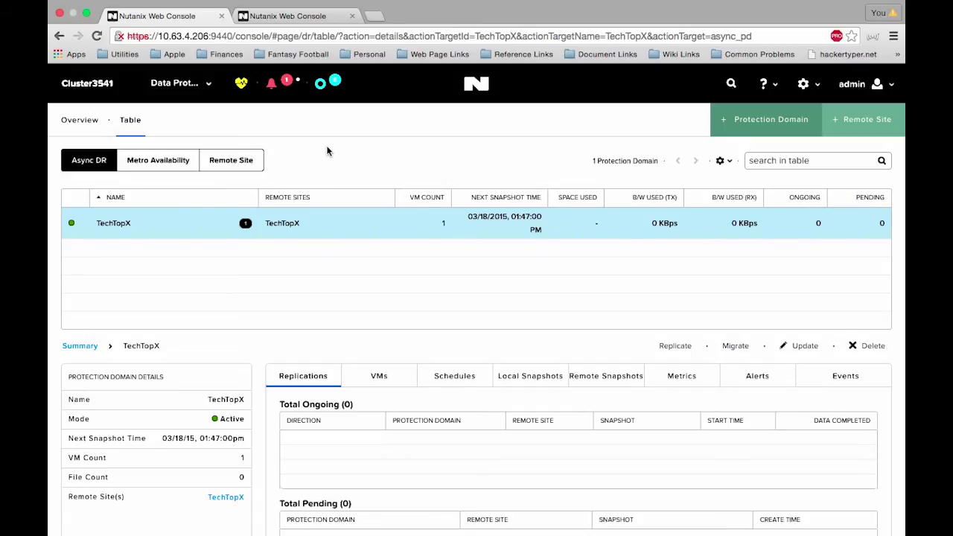
On cluster11487, activate the TechTopX protection domain and confirm with Yes.
click(300, 17)
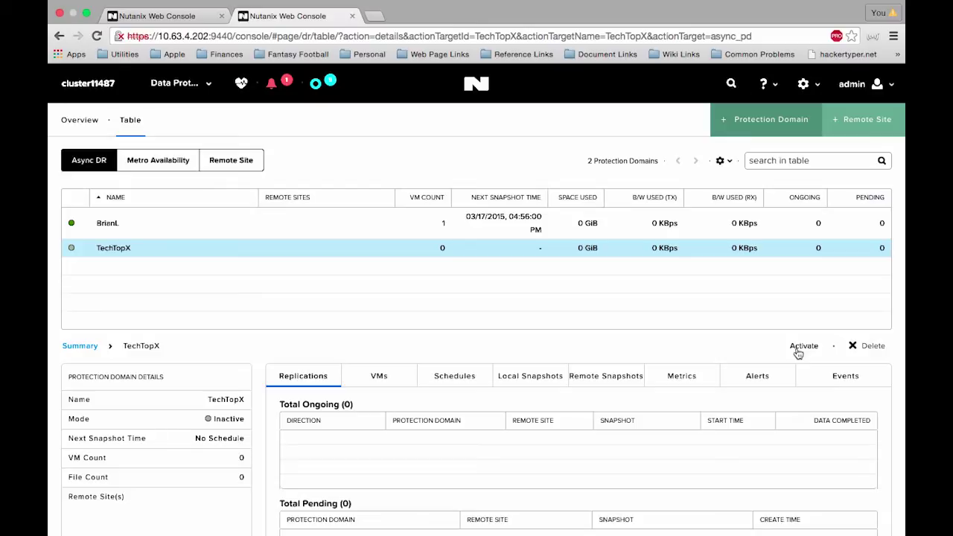
click(798, 349)
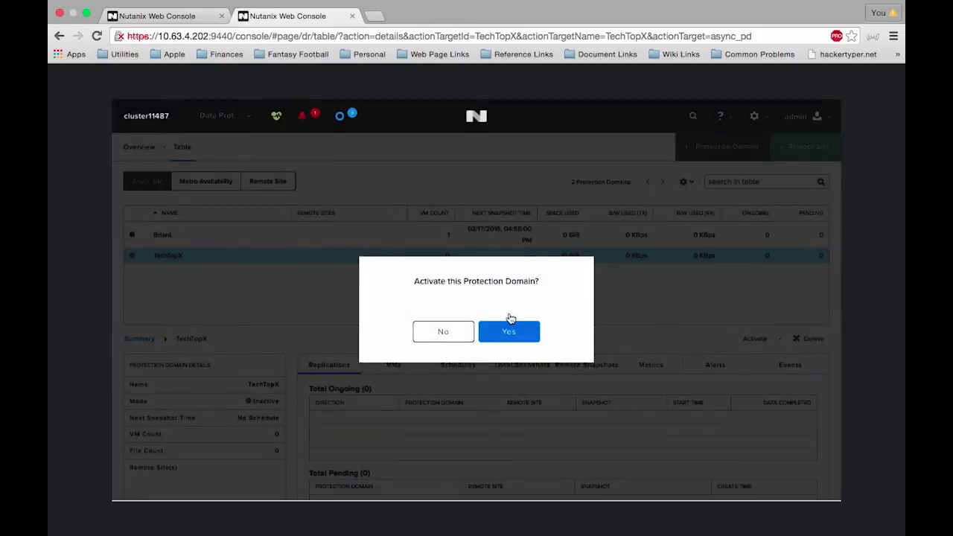
click(508, 335)
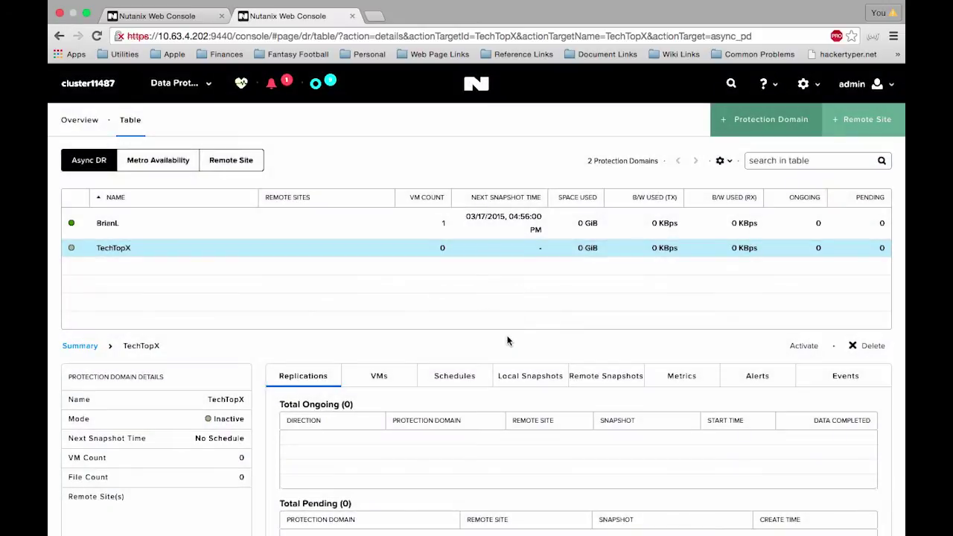
key(ctrl+Right)
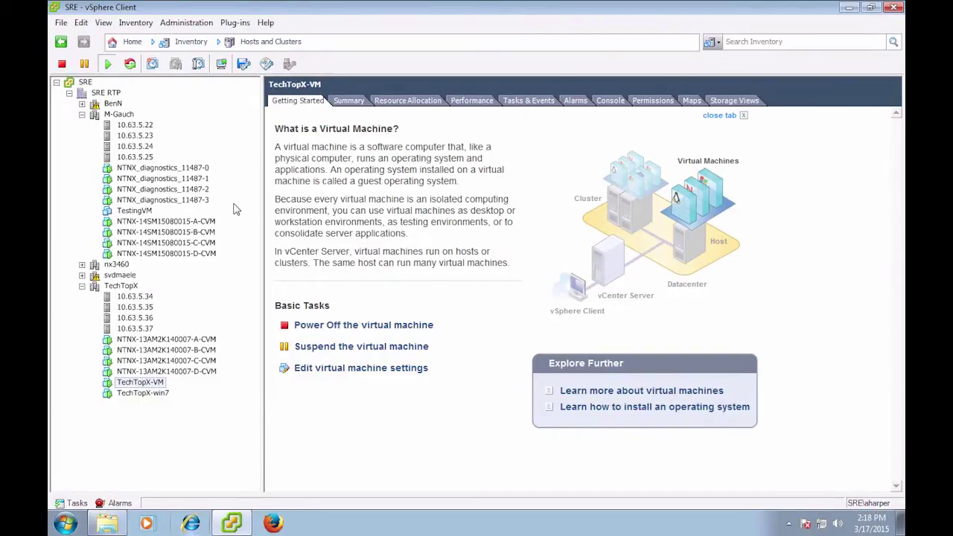
Inspect TechTopX-VM under TechTopX, then the new TechTopX-VM (3) under M-Gauch.
click(235, 210)
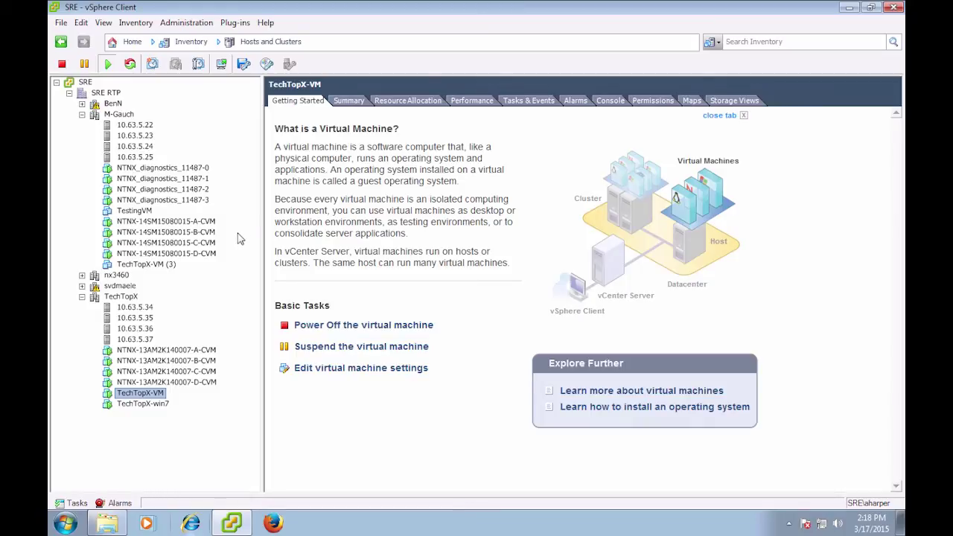
click(151, 266)
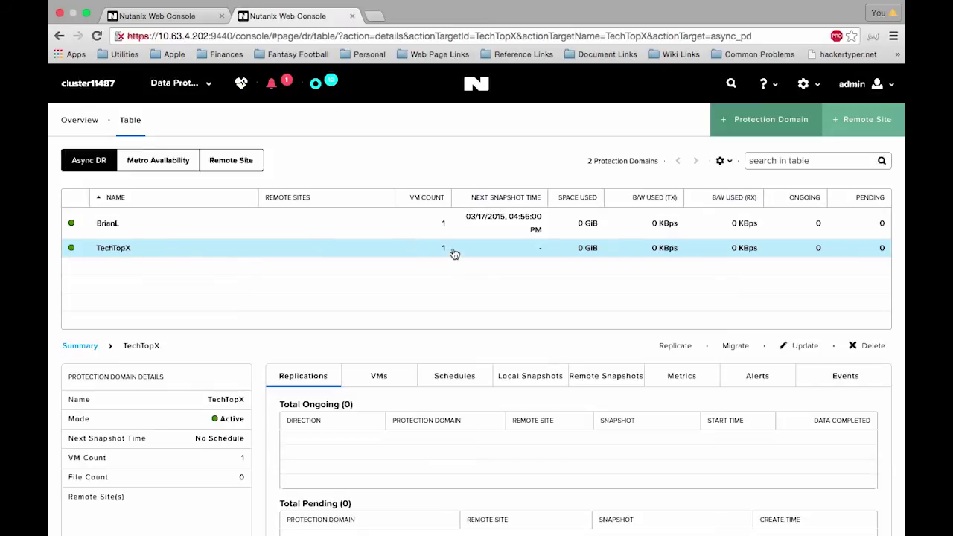
click(174, 23)
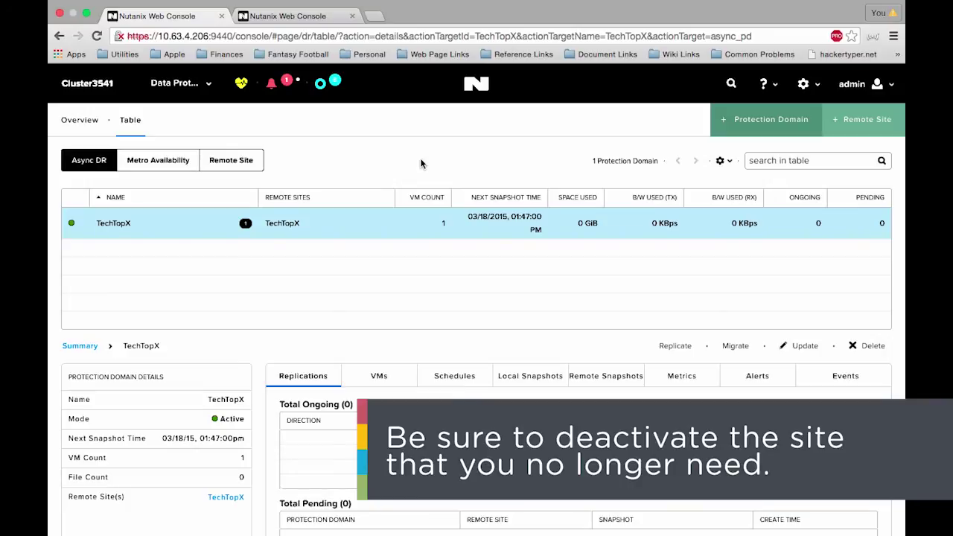
click(295, 17)
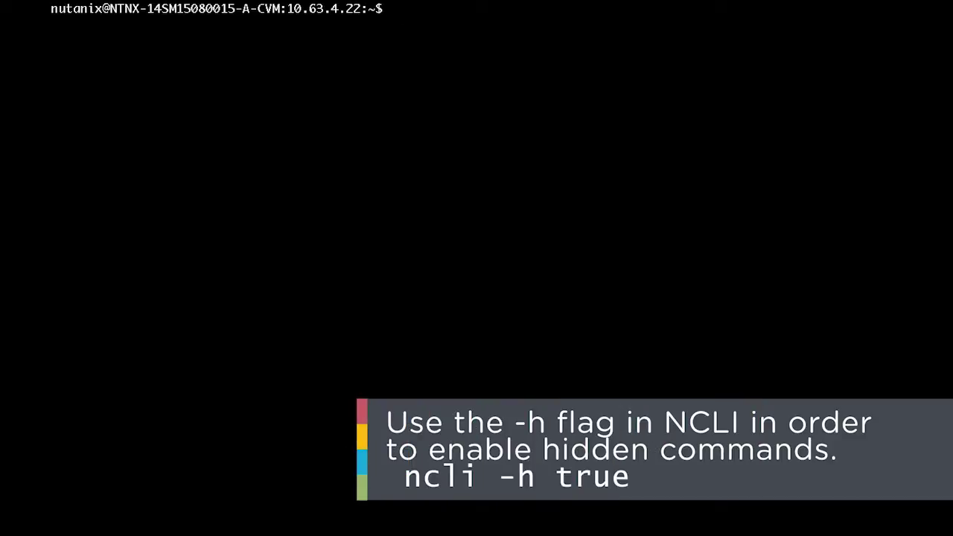
In NCLI (ncli -h true), run pd deactivate-and-destroy-vms name=TechTopX.
text(n)
text(cli -)
text(h true)
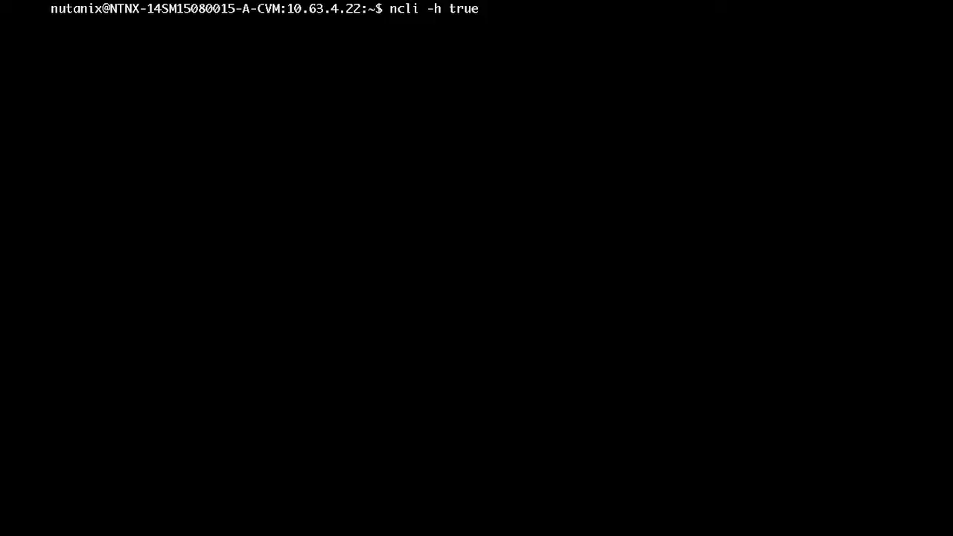
key(Return)
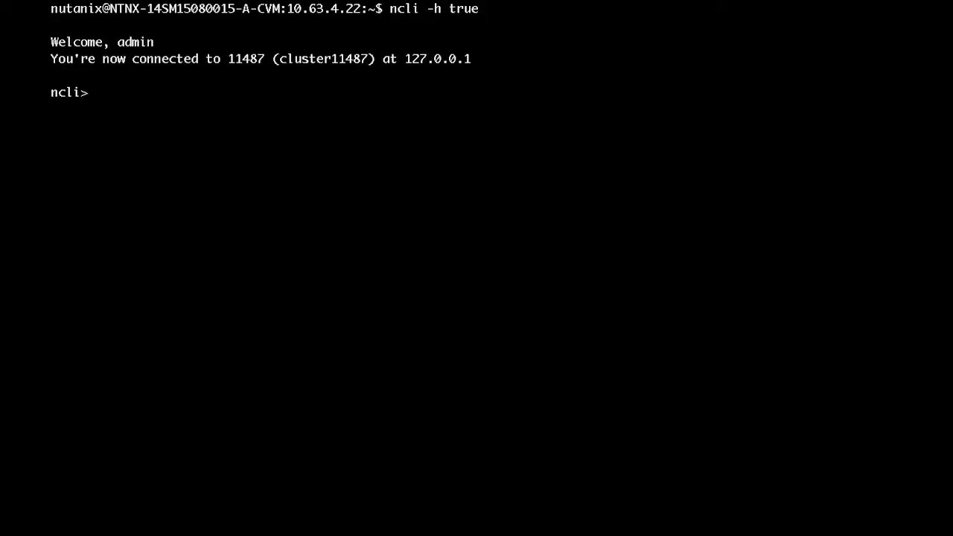
text(pd de)
text(act)
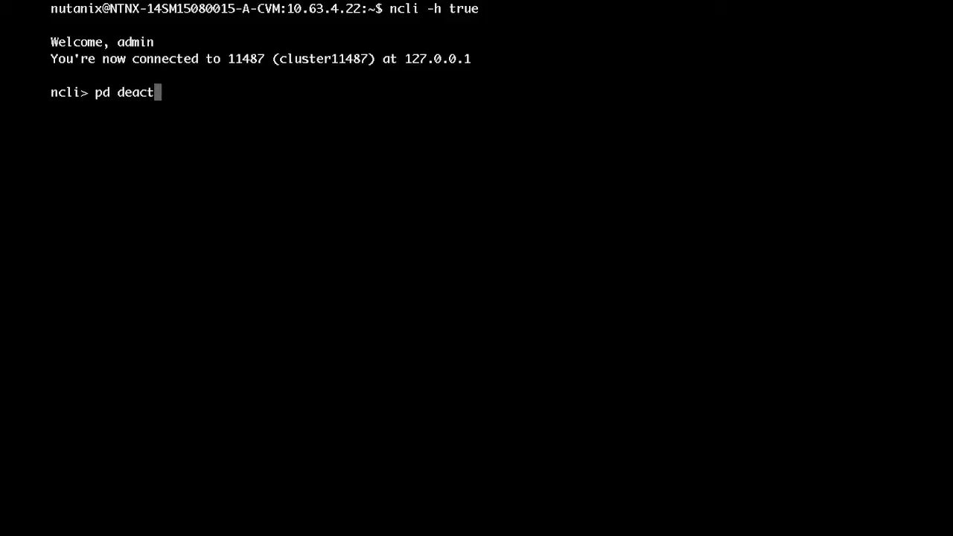
text(ivate-and)
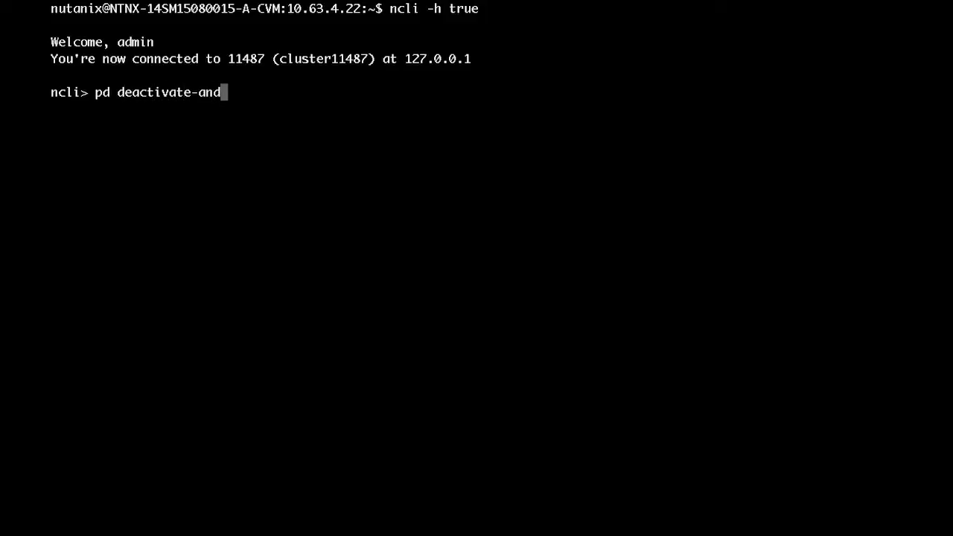
key(Tab)
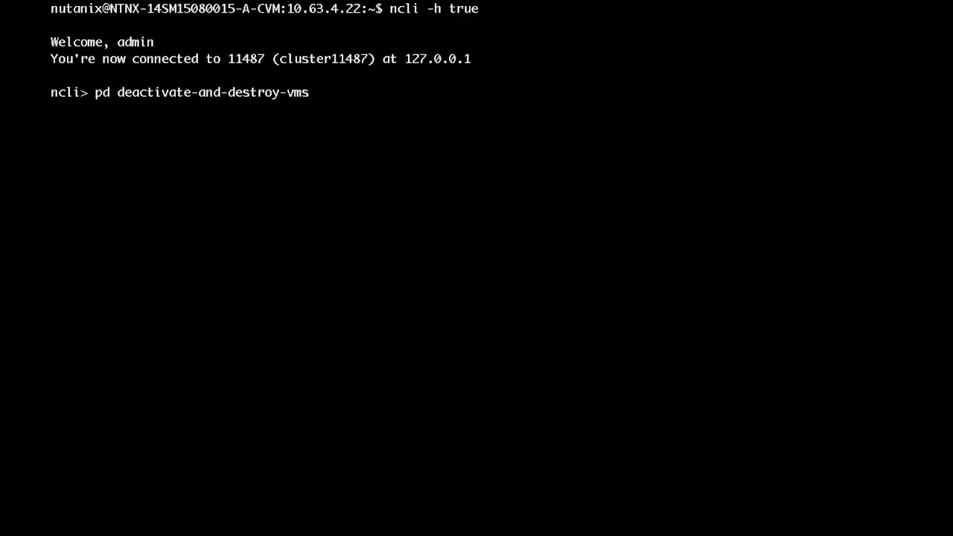
text( name=)
text(TechTop)
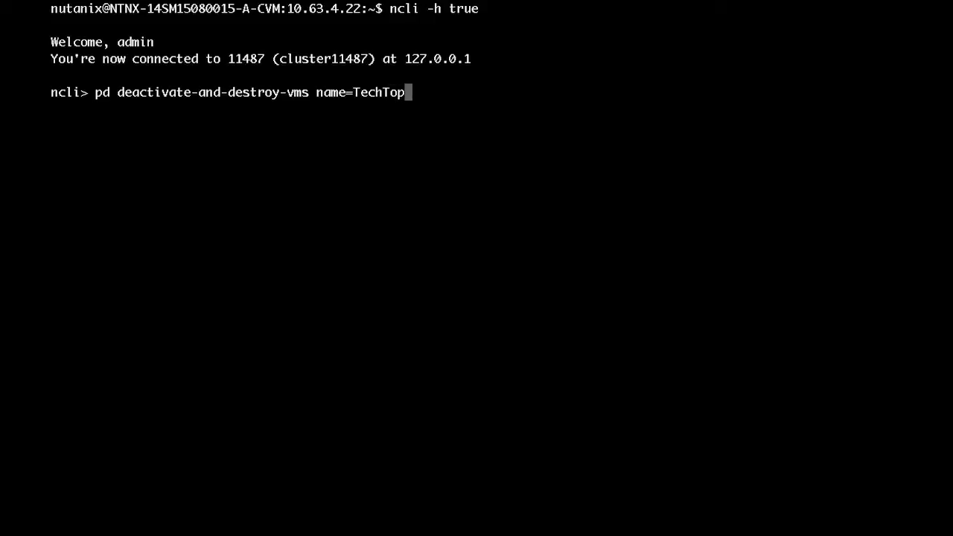
text(X)
key(Return)
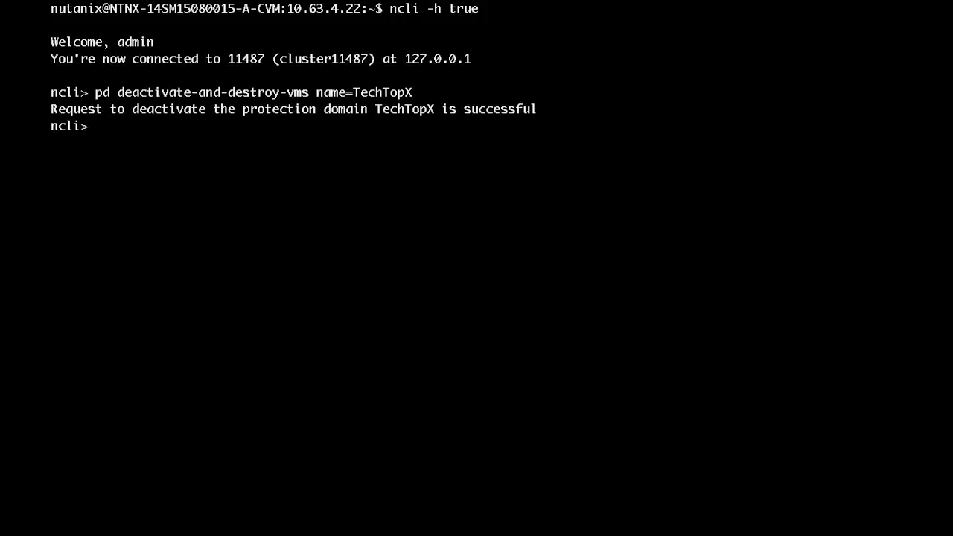